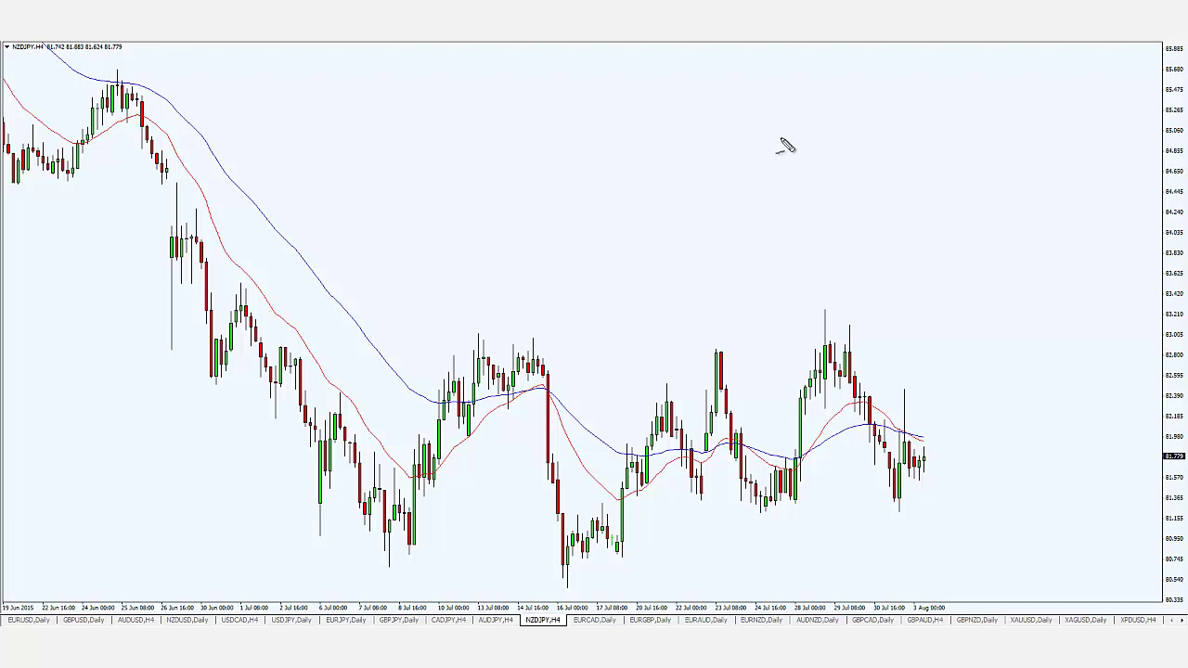
Handwrite 'MT4' across the chart with the screen pen
mouse_move(406, 226)
mouse_down()
mouse_move(444, 111)
mouse_move(467, 202)
mouse_up()
drag(468, 129, 582, 124)
drag(524, 135, 543, 220)
mouse_move(627, 132)
mouse_down()
mouse_move(770, 170)
mouse_move(688, 258)
mouse_up()
Write 'google' below 'MT4' and draw two horizontal lines between the words
drag(417, 266, 378, 330)
mouse_move(462, 280)
mouse_down()
mouse_move(451, 299)
mouse_move(464, 277)
mouse_up()
drag(510, 284, 522, 324)
mouse_move(608, 256)
mouse_down()
mouse_move(585, 320)
mouse_move(685, 325)
mouse_up()
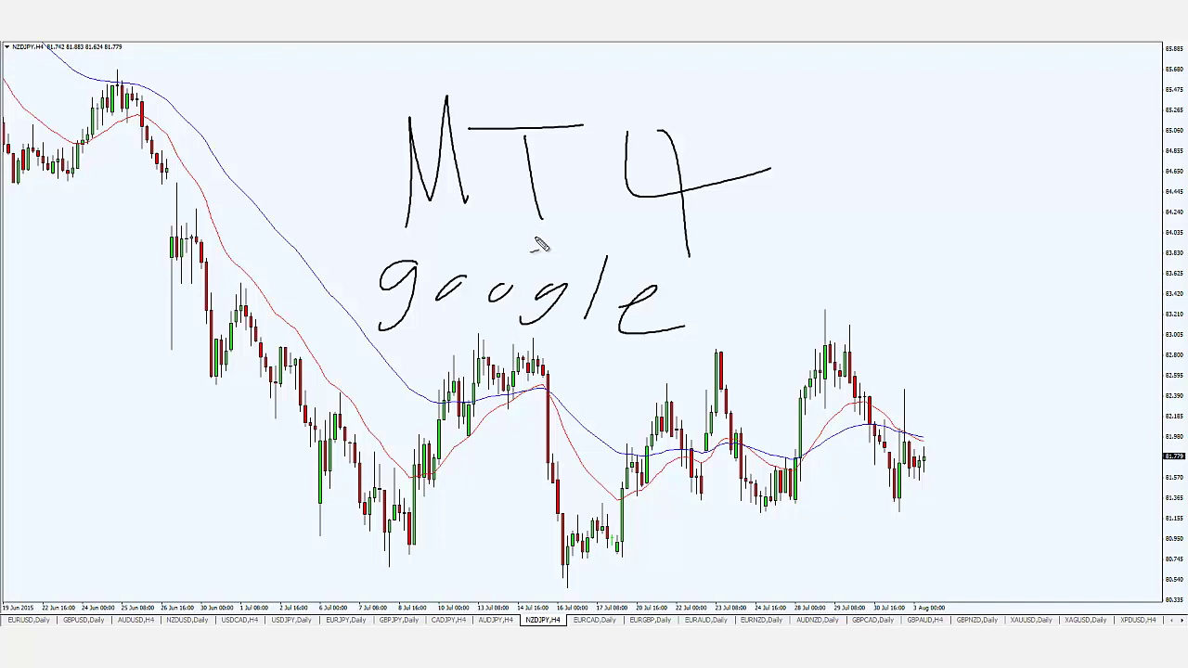
drag(382, 221, 661, 221)
drag(366, 241, 631, 238)
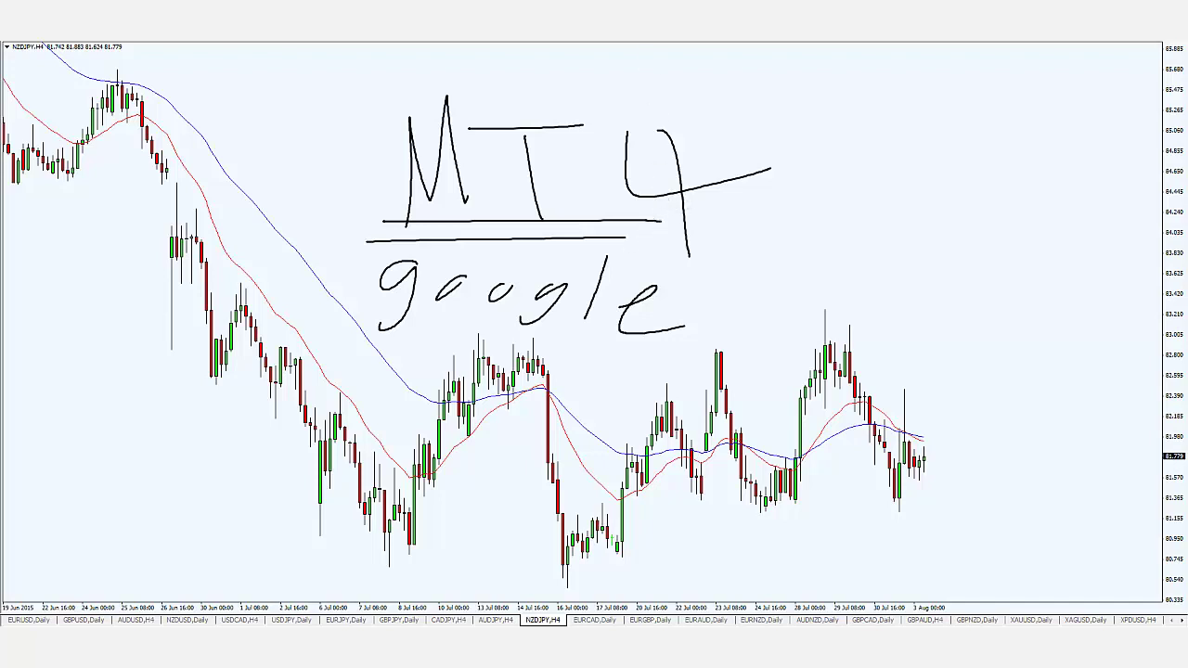
Clear the handwriting and confirm chart colours: AliceBlue background, LimeGreen bull and Red bear candles
key(Escape)
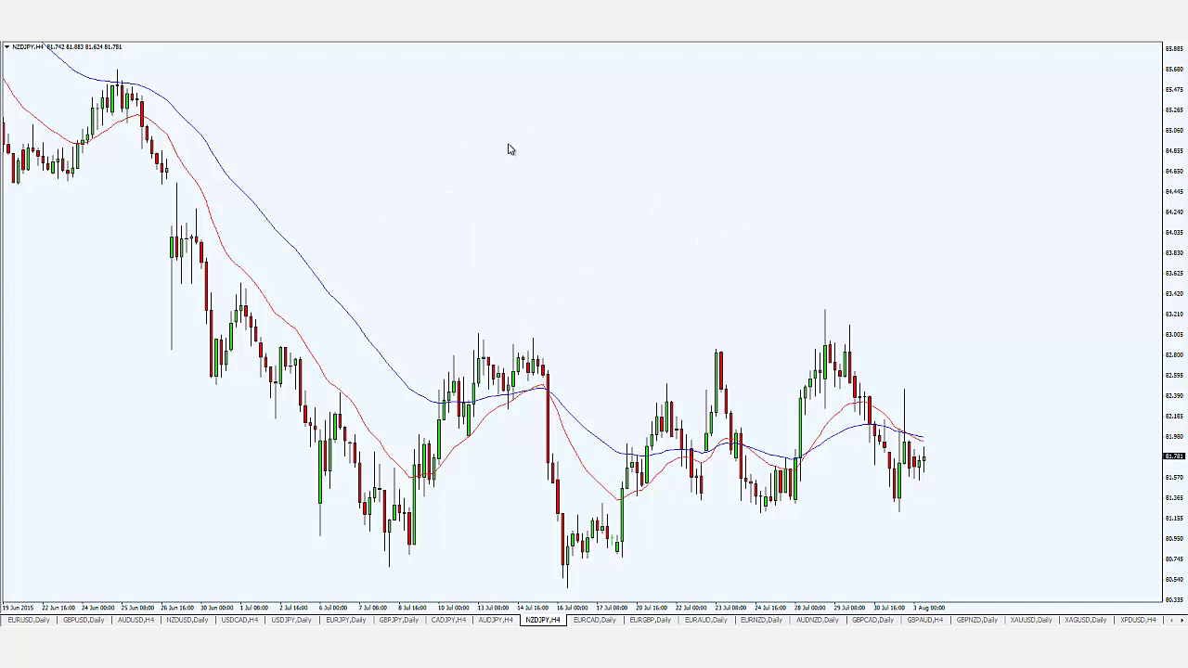
right_click(434, 119)
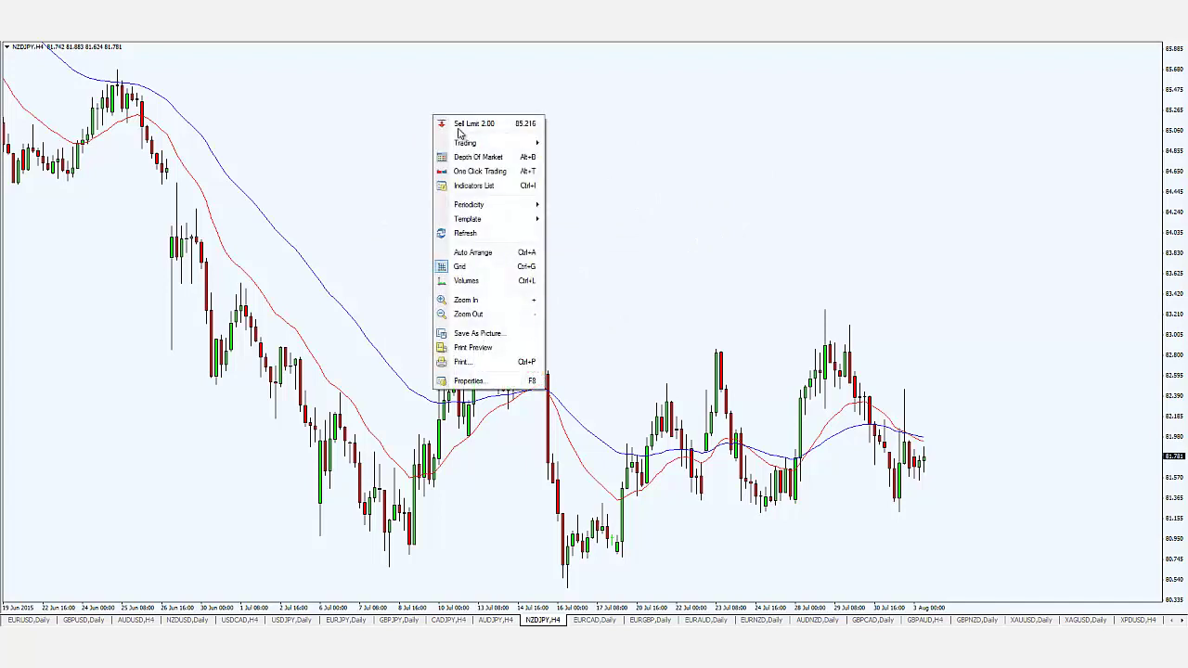
click(468, 380)
drag(663, 212, 648, 148)
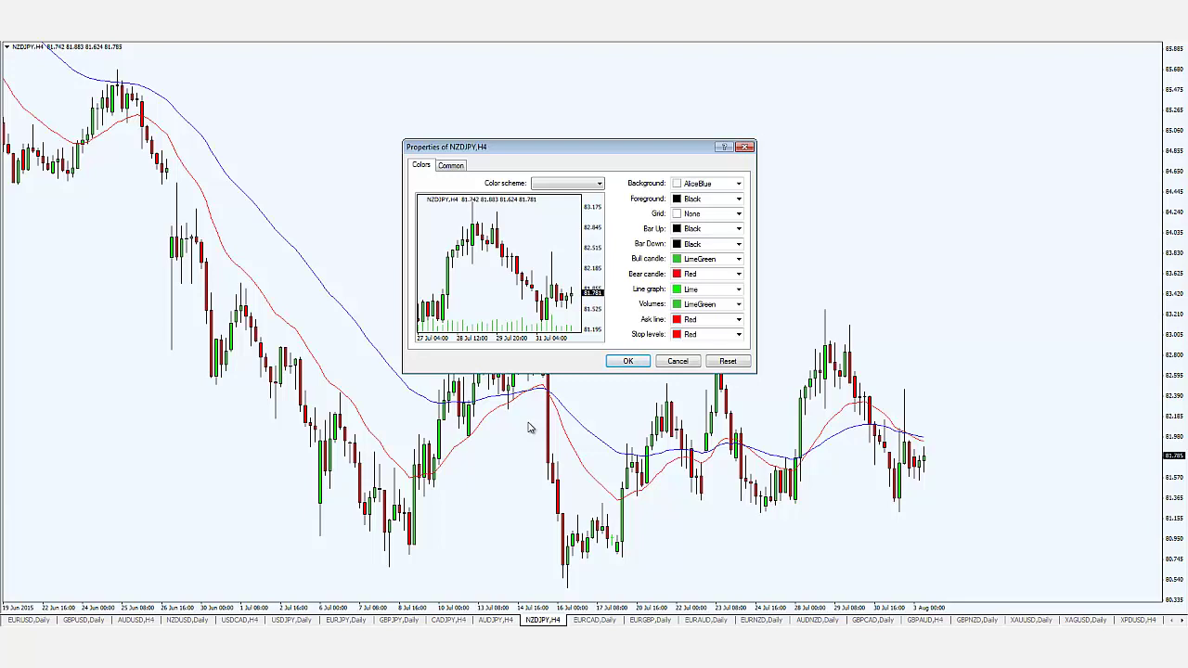
click(622, 361)
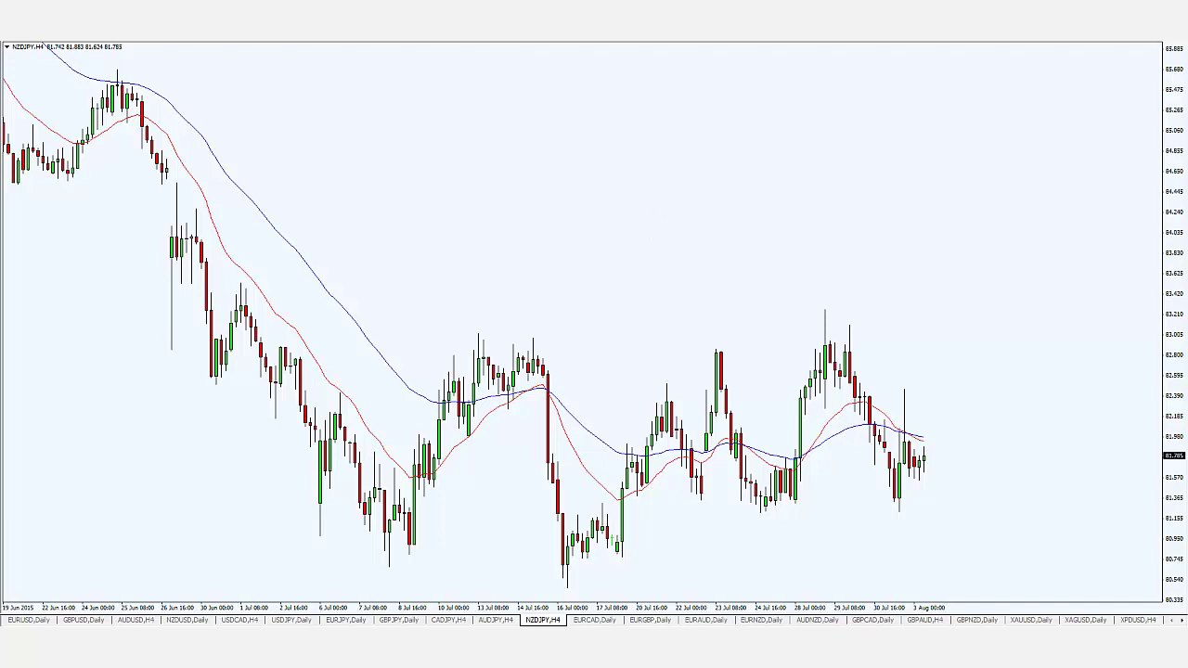
Draw arrows to the blue and red lines and write '50 EMA' above the first arrow
mouse_move(313, 147)
mouse_down()
mouse_move(282, 240)
mouse_move(318, 230)
mouse_up()
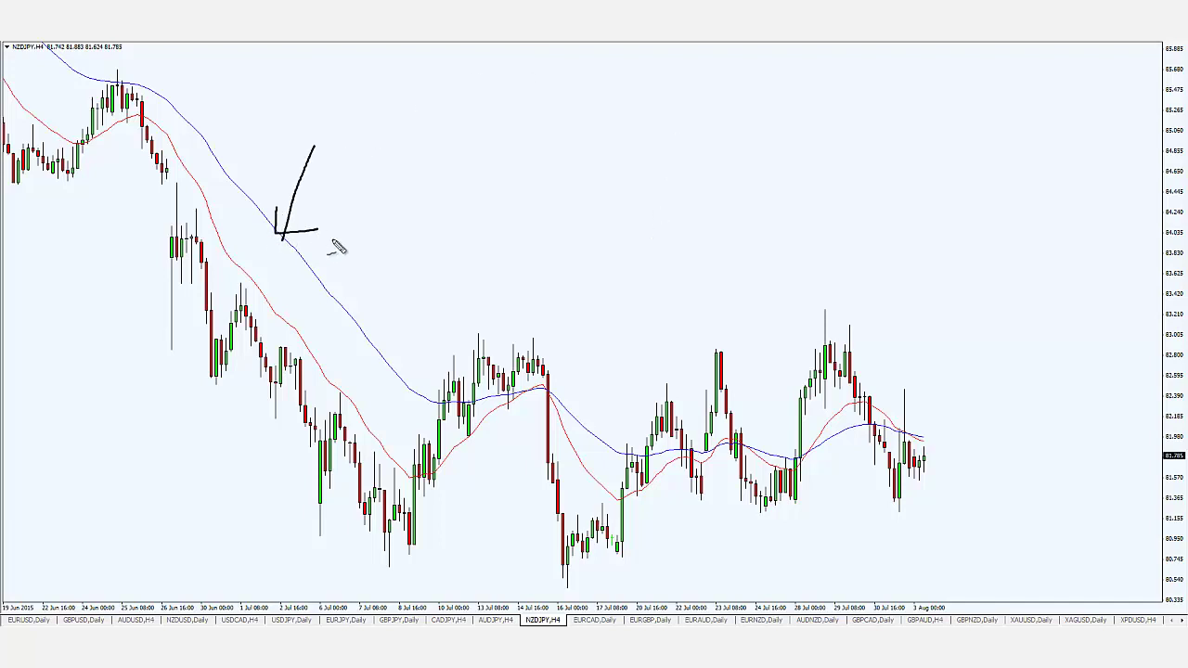
mouse_move(423, 225)
mouse_down()
mouse_move(308, 345)
mouse_move(325, 351)
mouse_up()
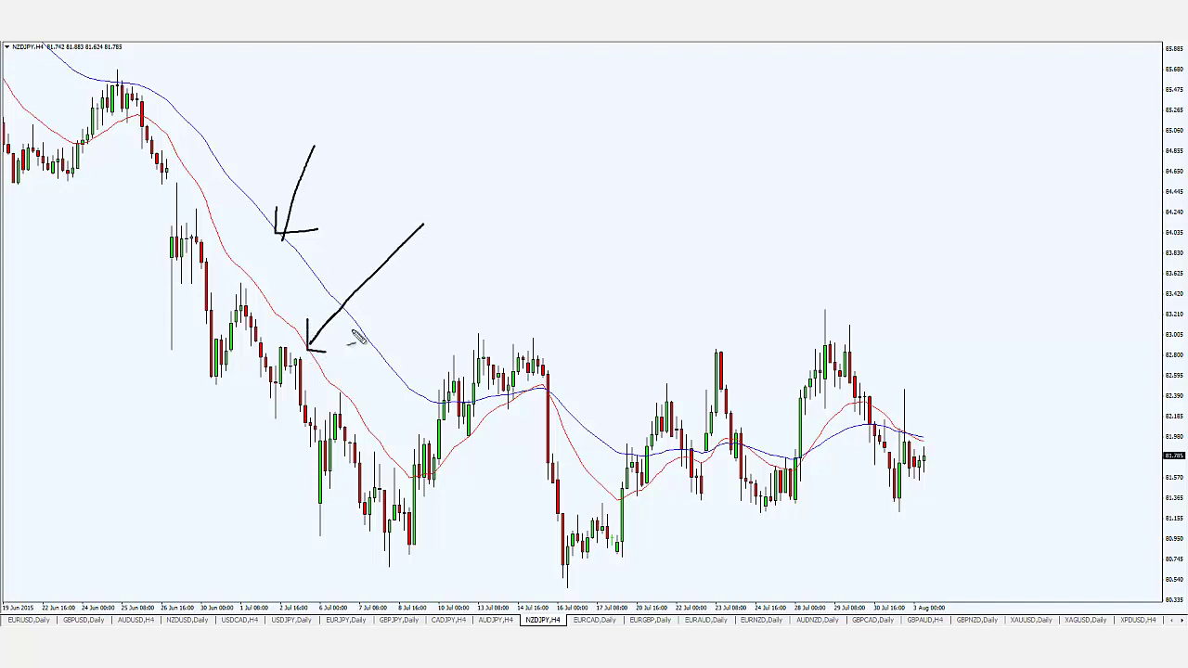
mouse_move(326, 94)
mouse_down()
mouse_move(384, 89)
mouse_move(331, 161)
mouse_up()
drag(408, 130, 409, 133)
mouse_move(454, 112)
mouse_down()
mouse_move(455, 136)
mouse_move(487, 96)
mouse_up()
drag(457, 139, 489, 146)
mouse_move(507, 151)
mouse_down()
mouse_move(542, 143)
mouse_move(564, 152)
mouse_move(606, 109)
mouse_move(610, 146)
mouse_up()
mouse_move(589, 147)
mouse_down()
mouse_move(607, 105)
mouse_move(596, 139)
mouse_up()
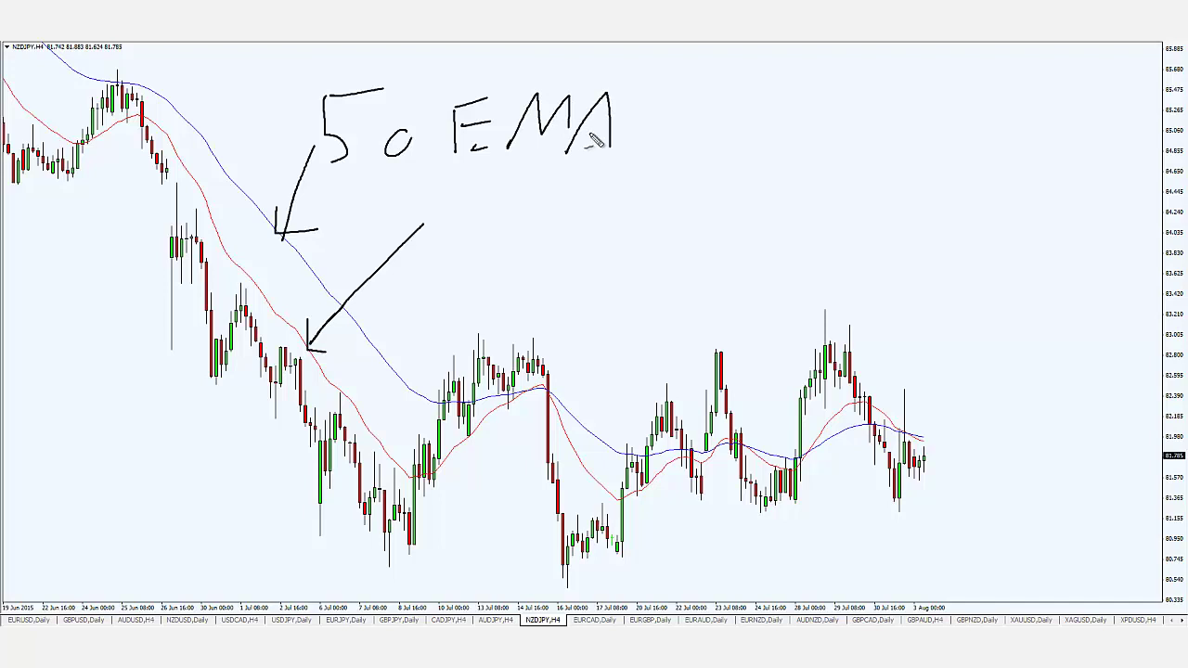
Write '20 EMA' beside the arrow pointing at the red line
drag(429, 206, 486, 264)
mouse_move(527, 230)
mouse_down()
mouse_move(518, 258)
mouse_move(527, 230)
mouse_move(580, 252)
mouse_up()
mouse_move(573, 214)
mouse_down()
mouse_move(578, 241)
mouse_move(600, 215)
mouse_move(600, 239)
mouse_move(626, 247)
mouse_up()
mouse_move(632, 258)
mouse_down()
mouse_move(719, 249)
mouse_move(747, 253)
mouse_up()
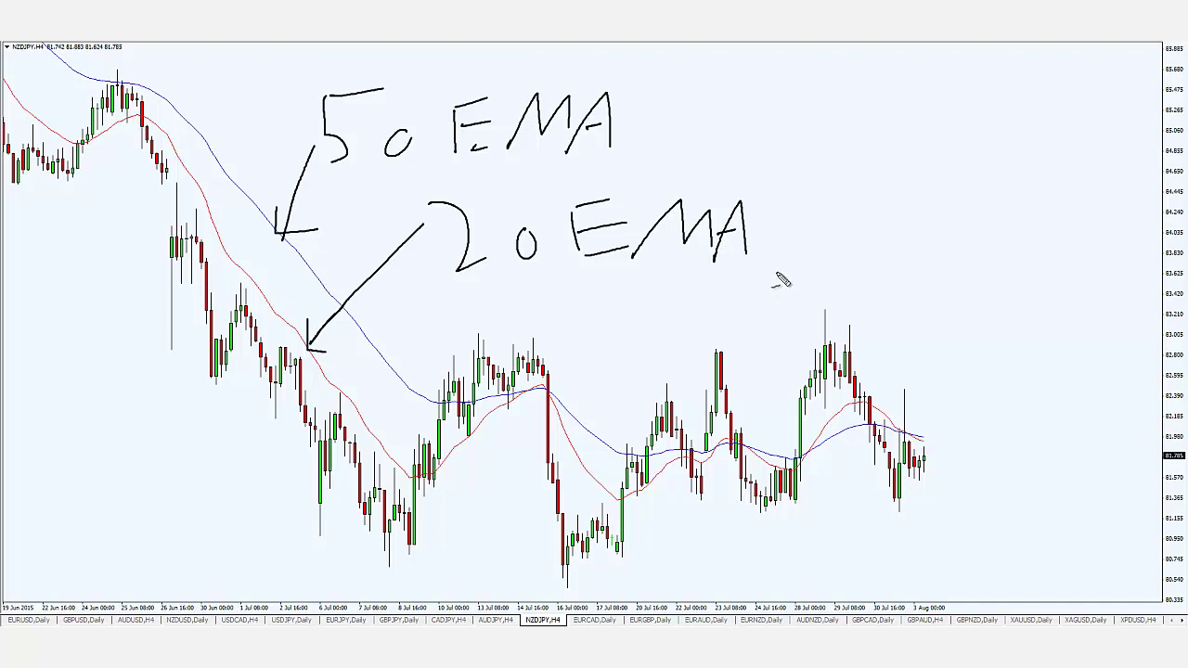
Clear the annotations and add a Moving Average from the Trend indicators
key(Escape)
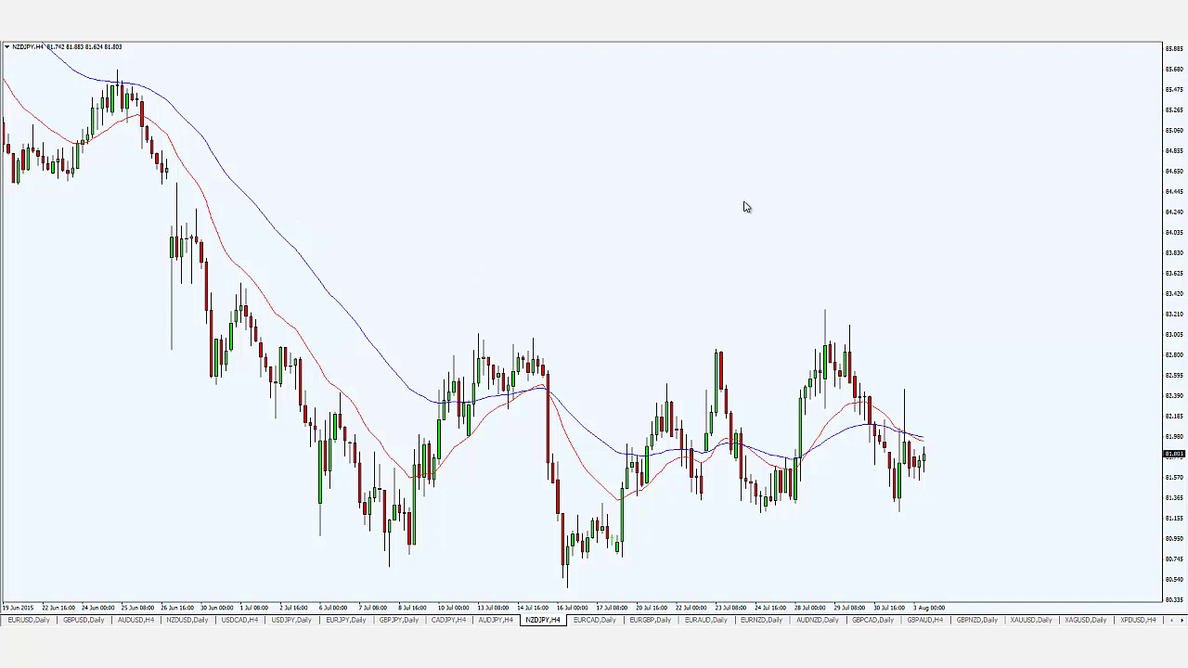
click(447, 43)
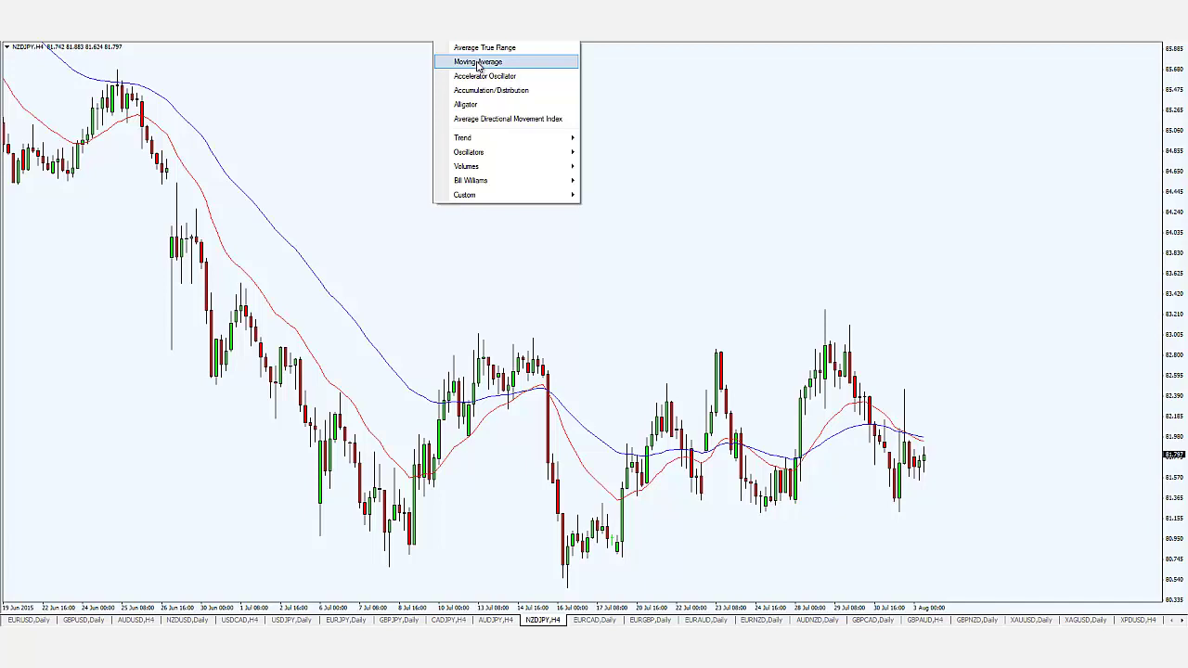
mouse_move(507, 139)
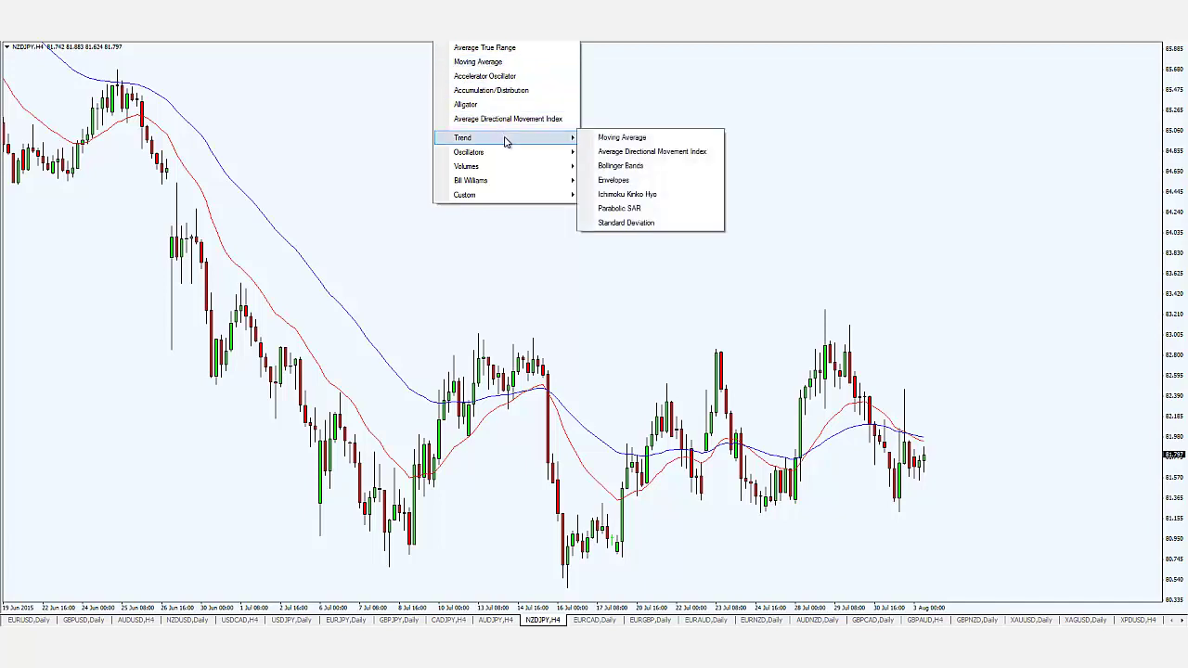
click(634, 141)
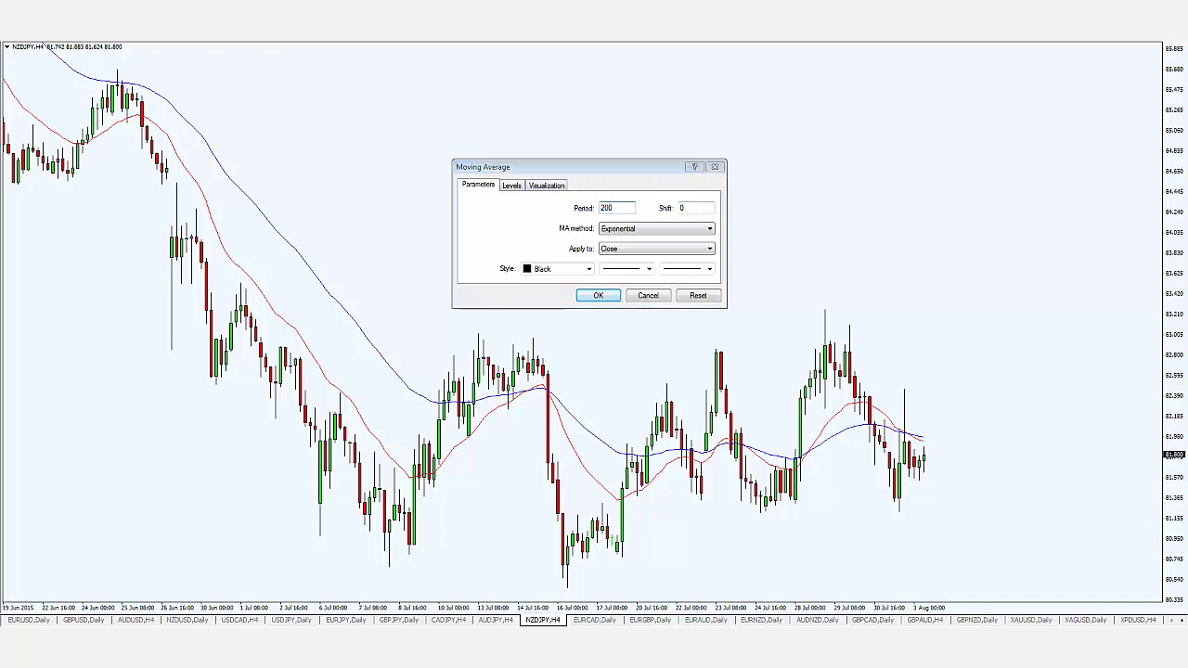
Mark the default period 200, Black style and Exponential method with arrows, then clear them
mouse_move(531, 235)
mouse_down()
mouse_move(593, 212)
mouse_move(590, 226)
mouse_up()
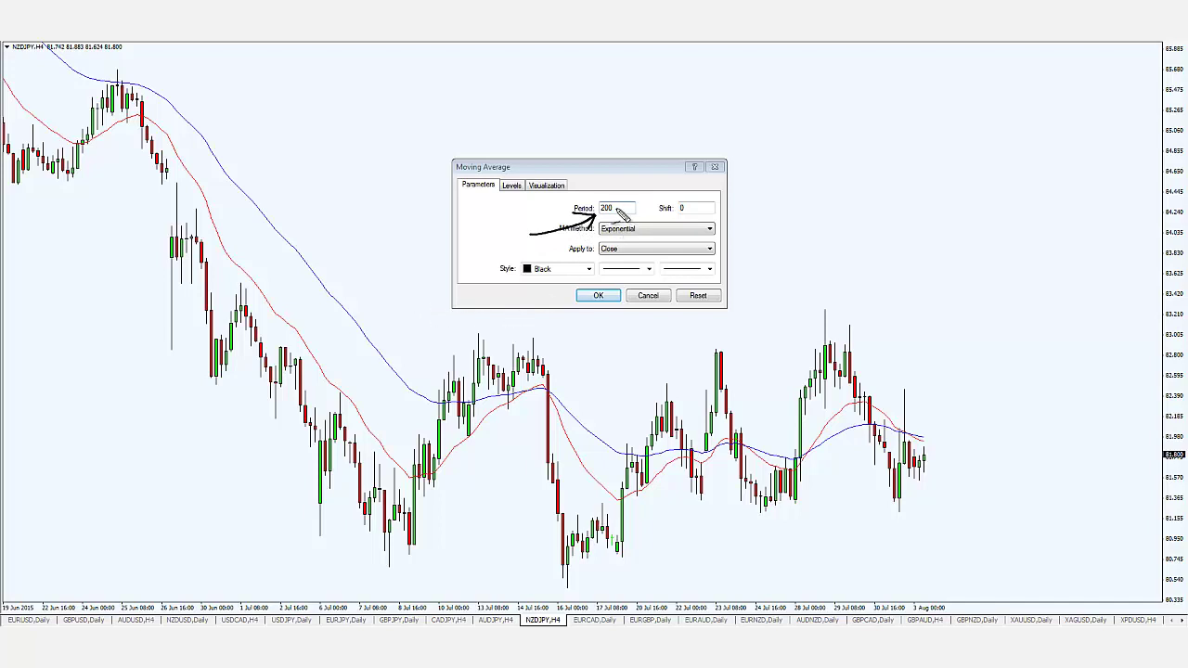
drag(563, 292, 569, 291)
mouse_move(514, 321)
mouse_down()
mouse_move(559, 274)
mouse_move(559, 300)
mouse_up()
mouse_move(754, 200)
mouse_down()
mouse_move(684, 242)
mouse_move(710, 242)
mouse_up()
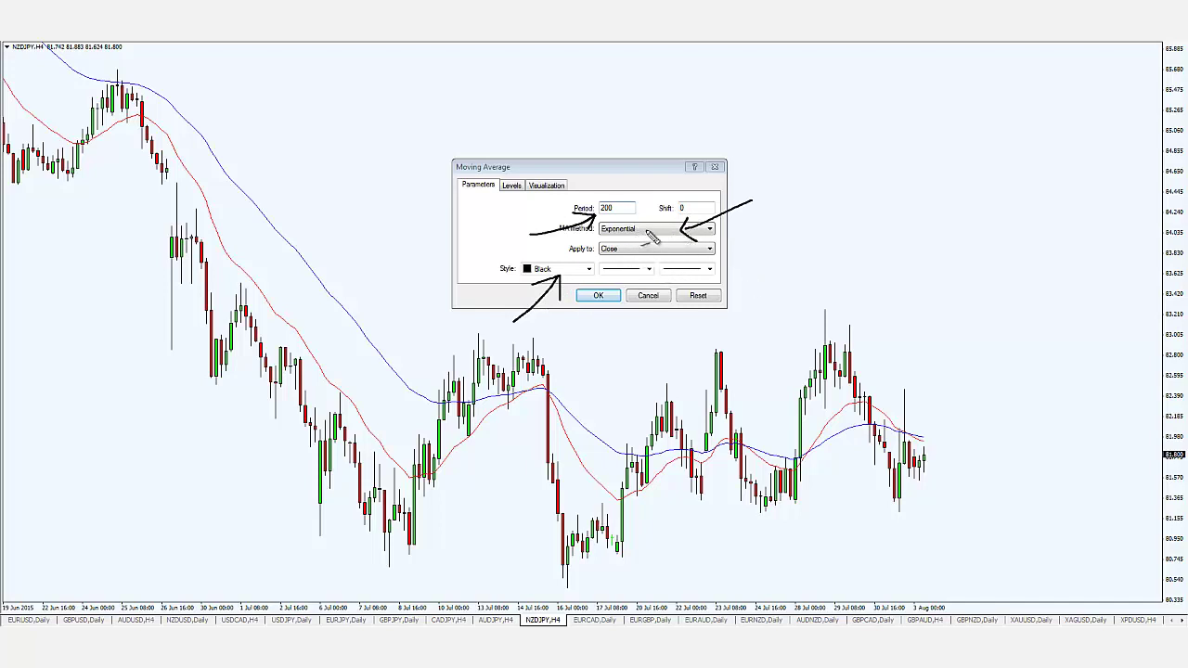
key(Escape)
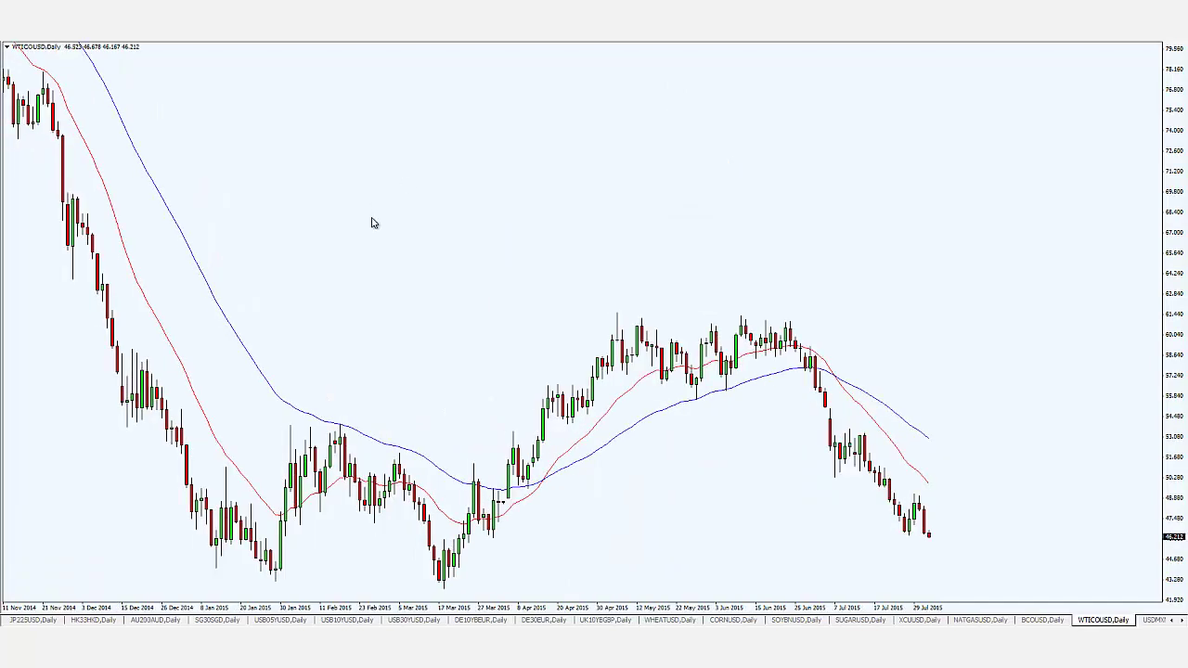
Delete the blue and red moving averages from the WTICOUSD daily chart
drag(233, 310, 220, 316)
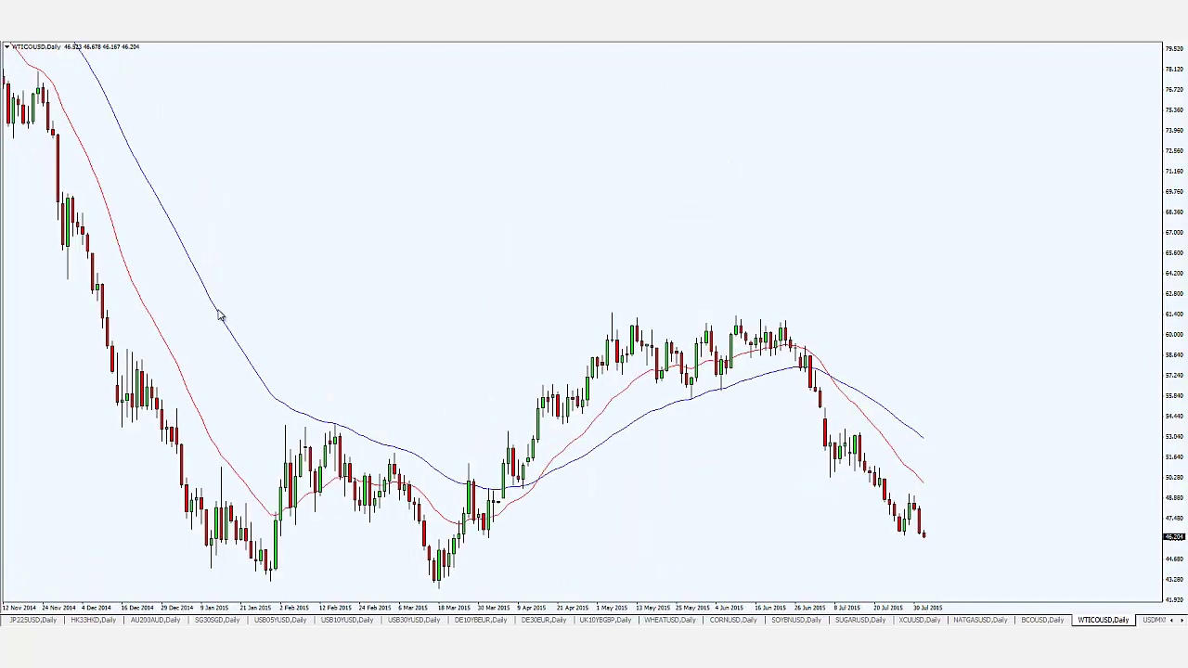
right_click(216, 314)
click(239, 331)
right_click(142, 304)
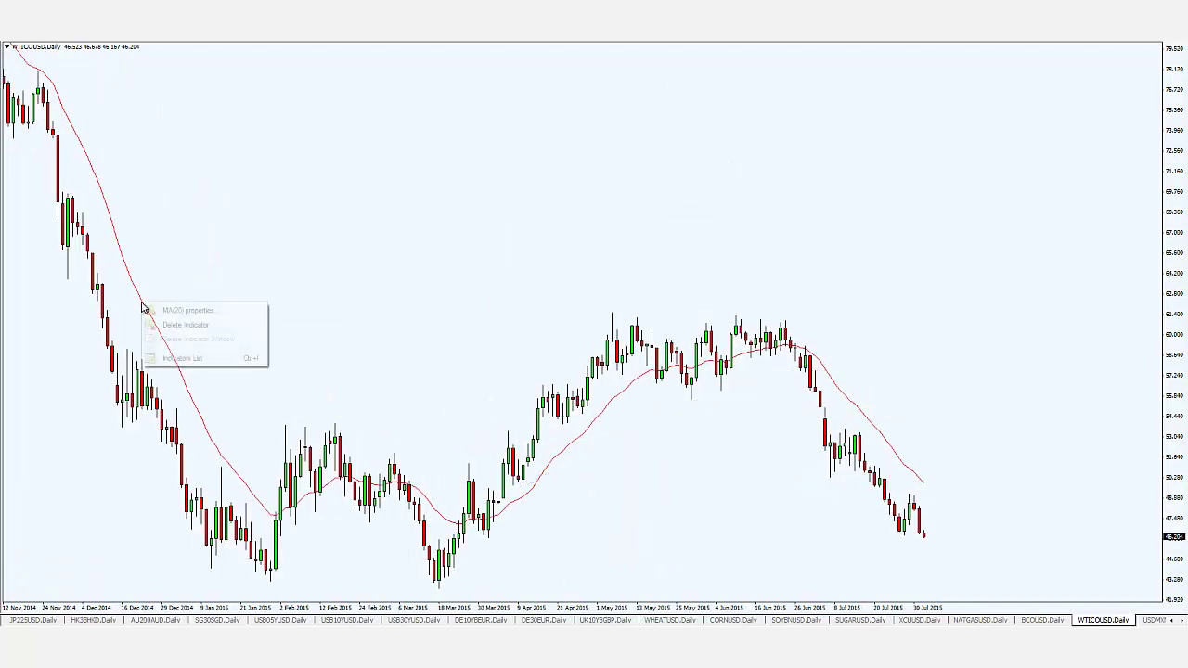
click(179, 326)
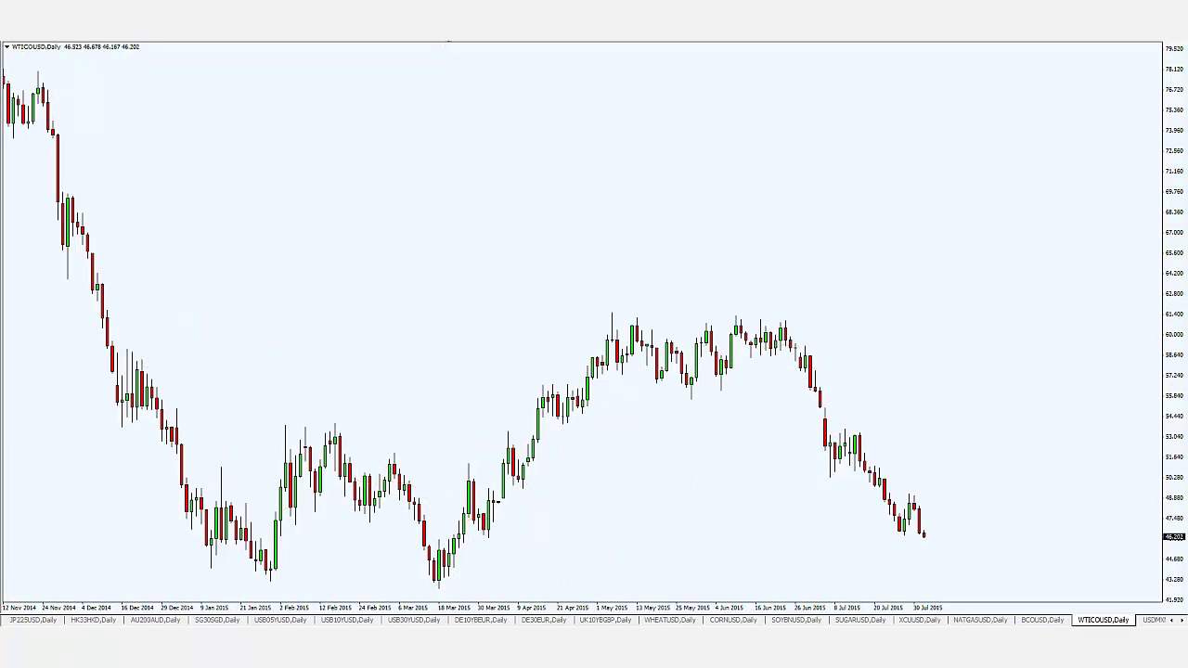
Add a red 20-period Exponential moving average applied to Close
click(448, 41)
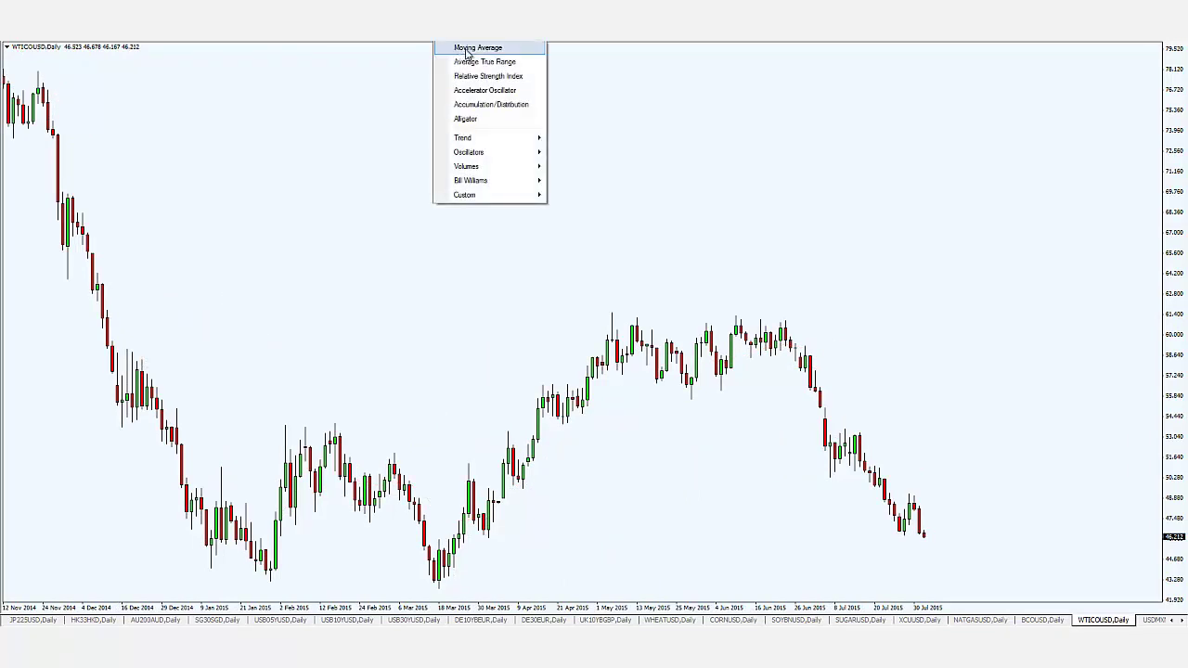
mouse_move(494, 141)
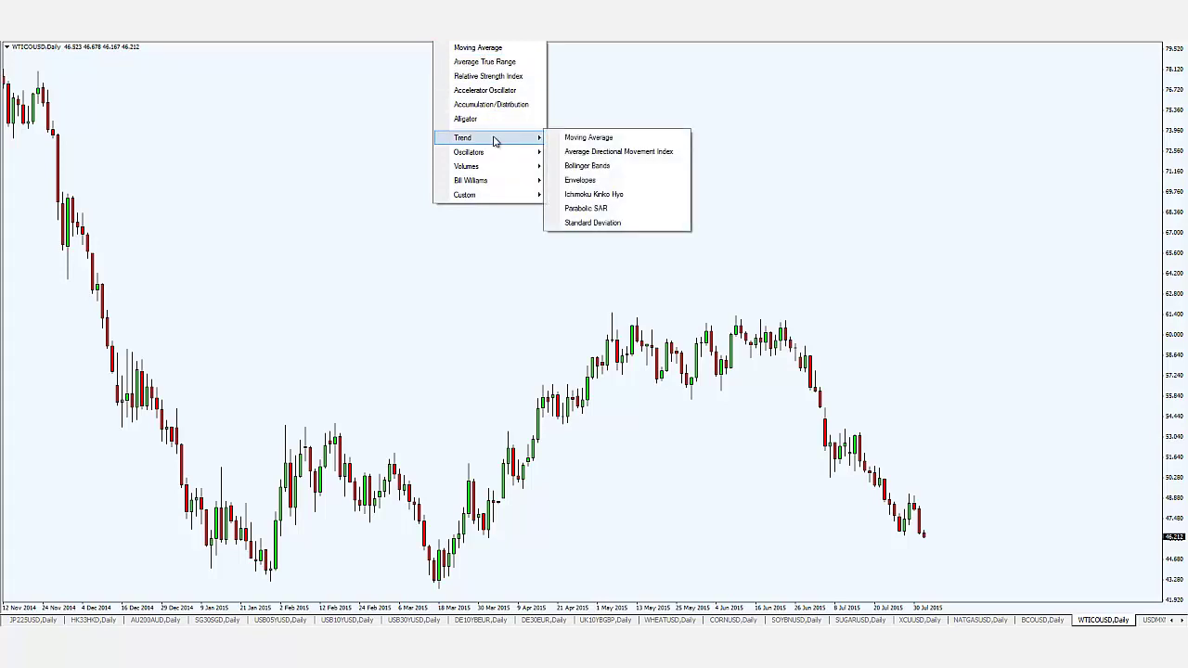
click(589, 139)
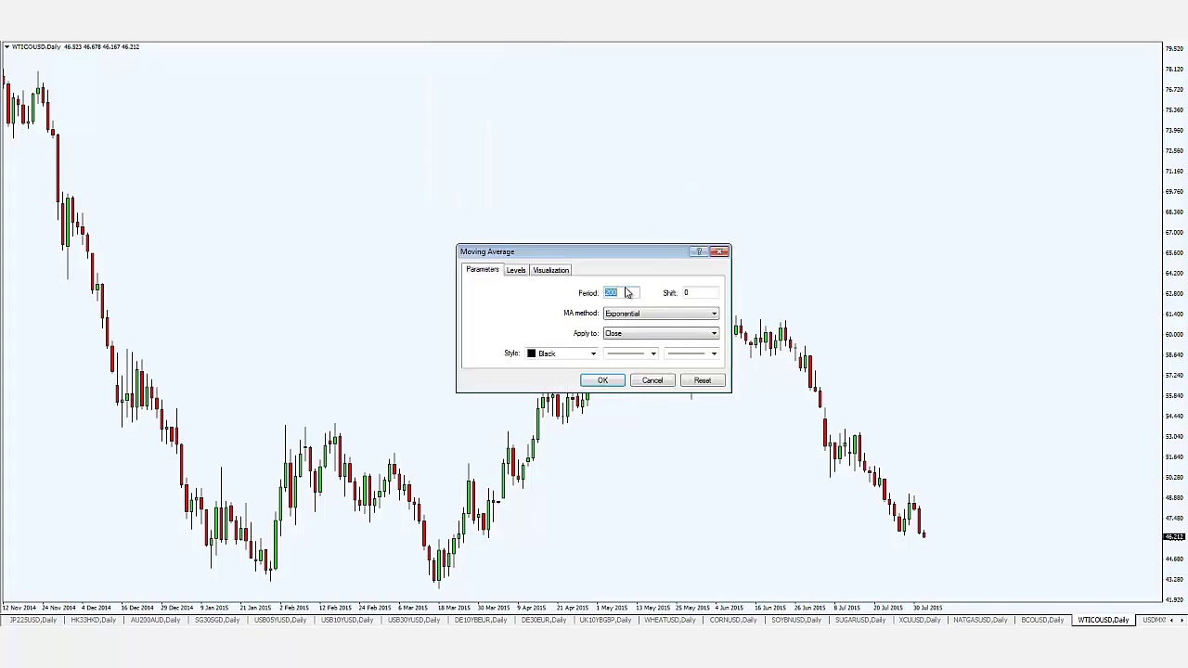
click(593, 353)
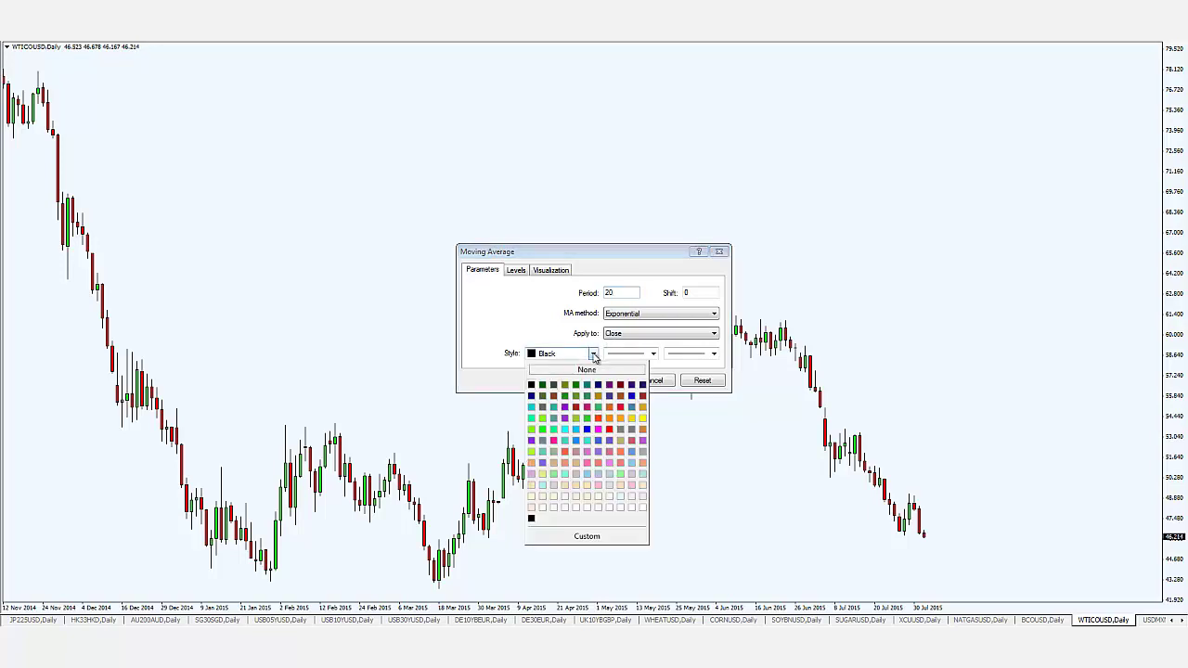
click(612, 433)
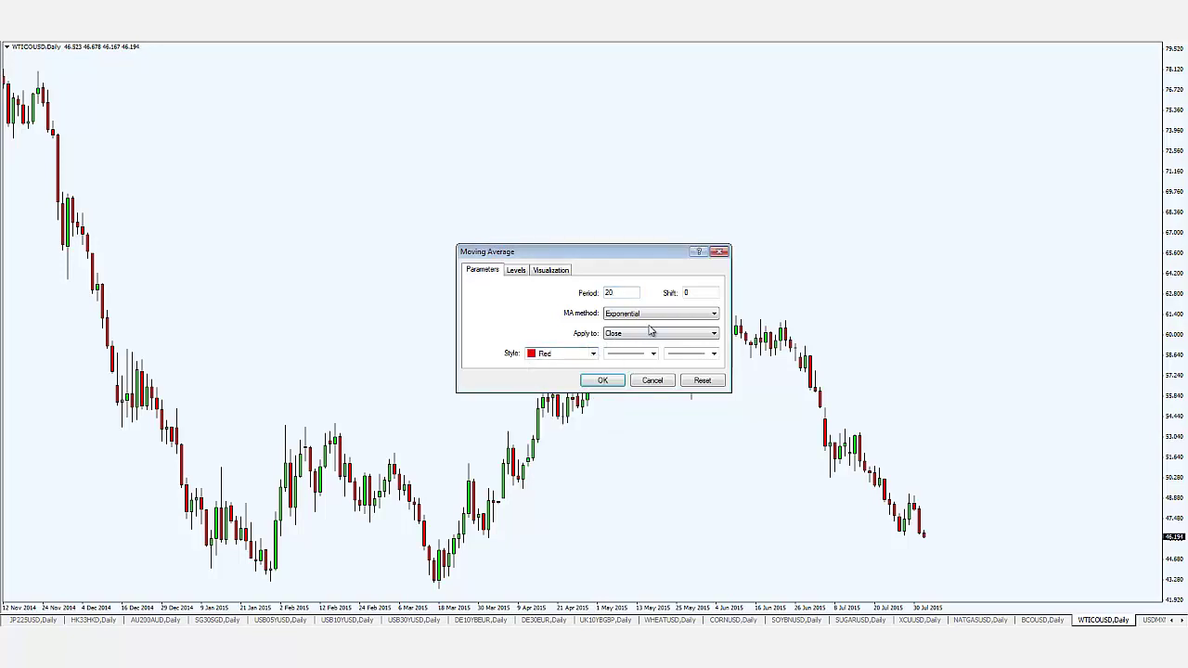
click(603, 381)
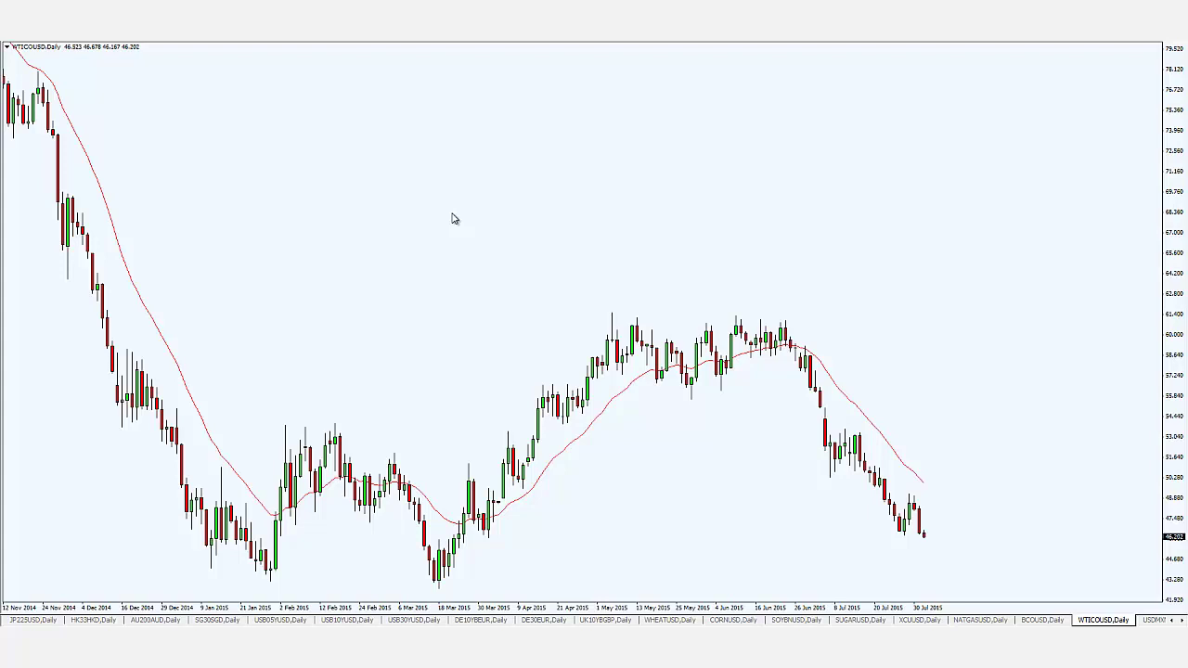
Add a blue 50-period Exponential moving average to the chart
click(443, 42)
click(464, 48)
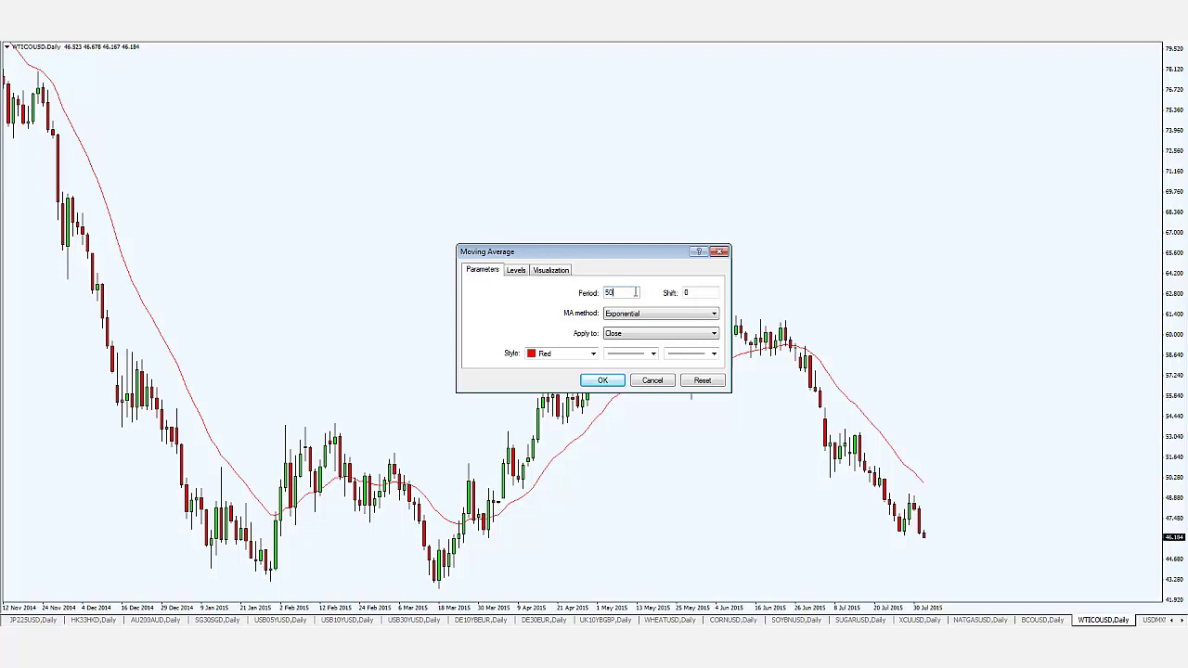
click(590, 353)
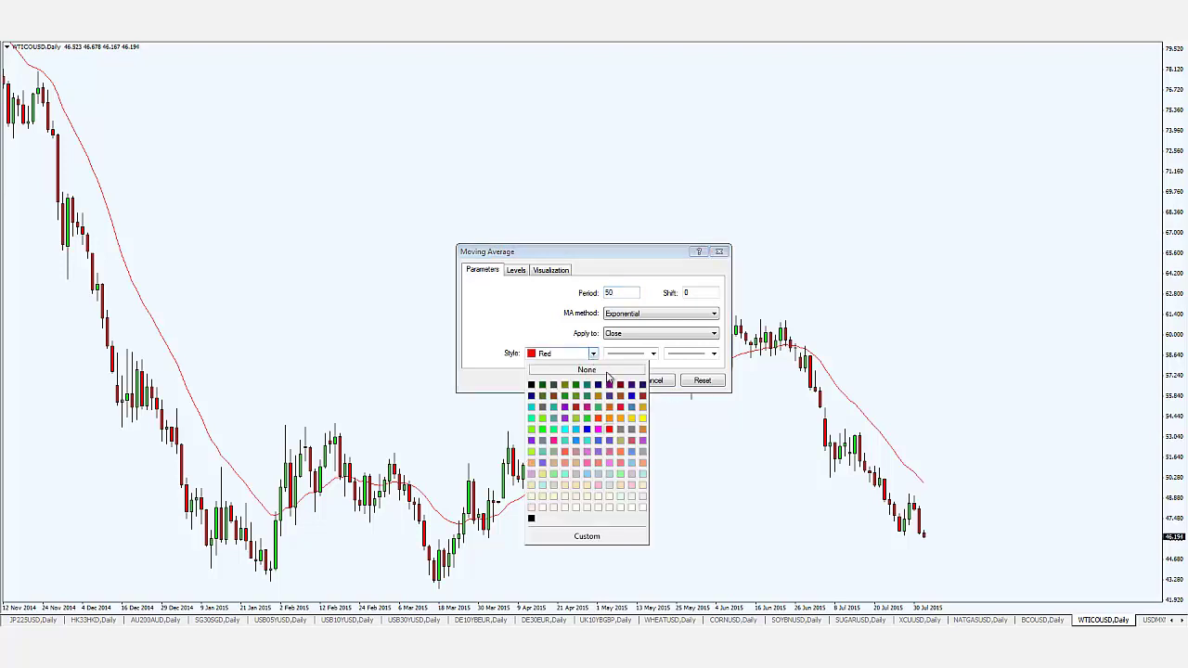
click(586, 430)
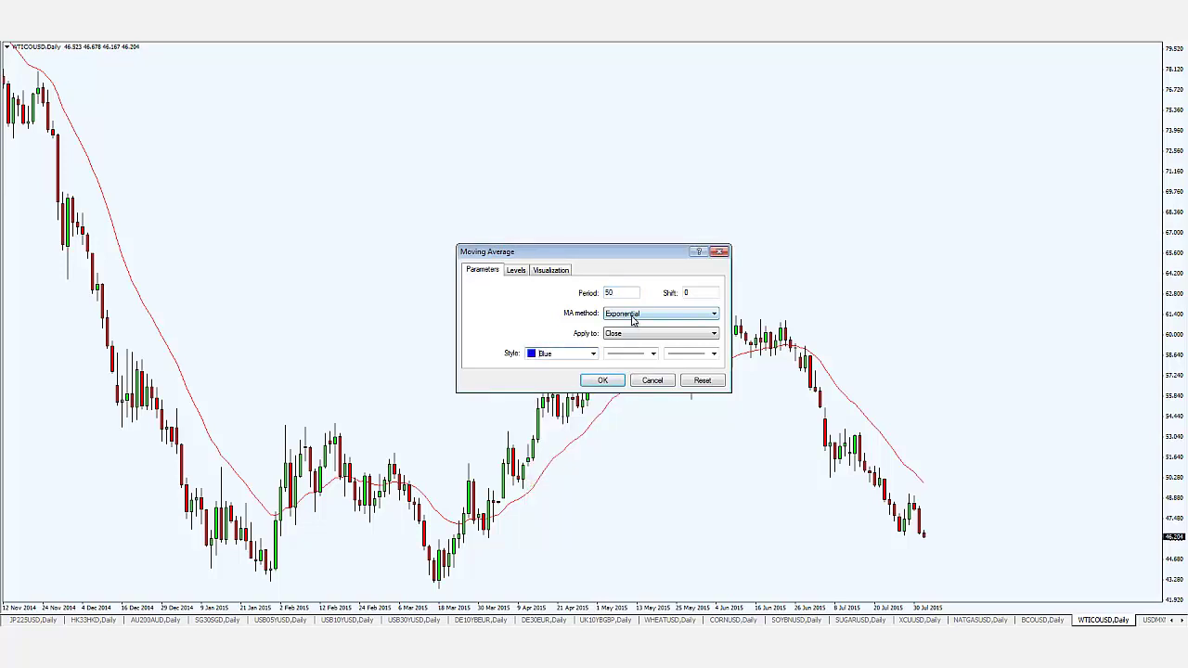
click(605, 380)
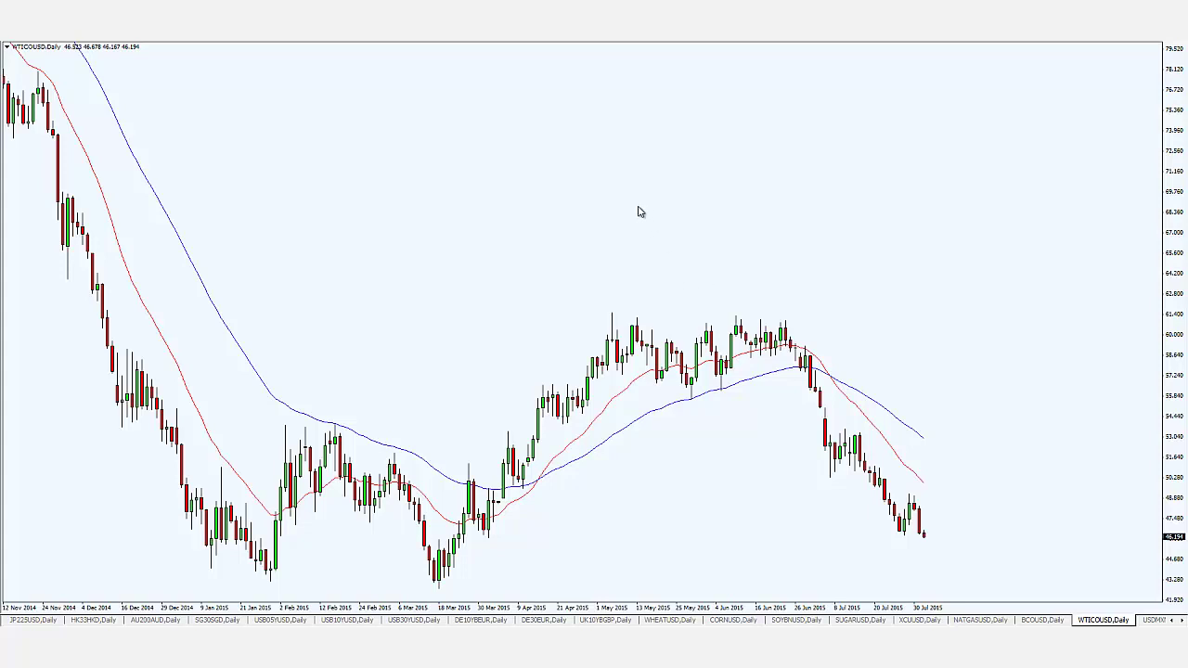
Browse the indicators menu and close it without adding anything
click(438, 44)
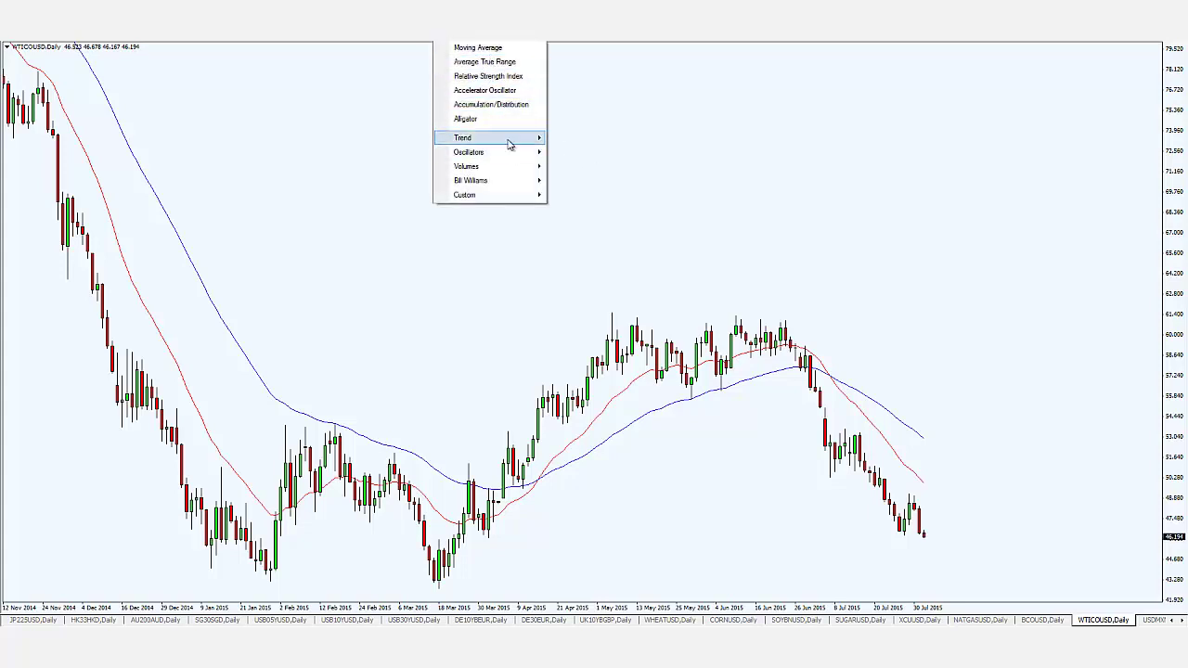
mouse_move(513, 155)
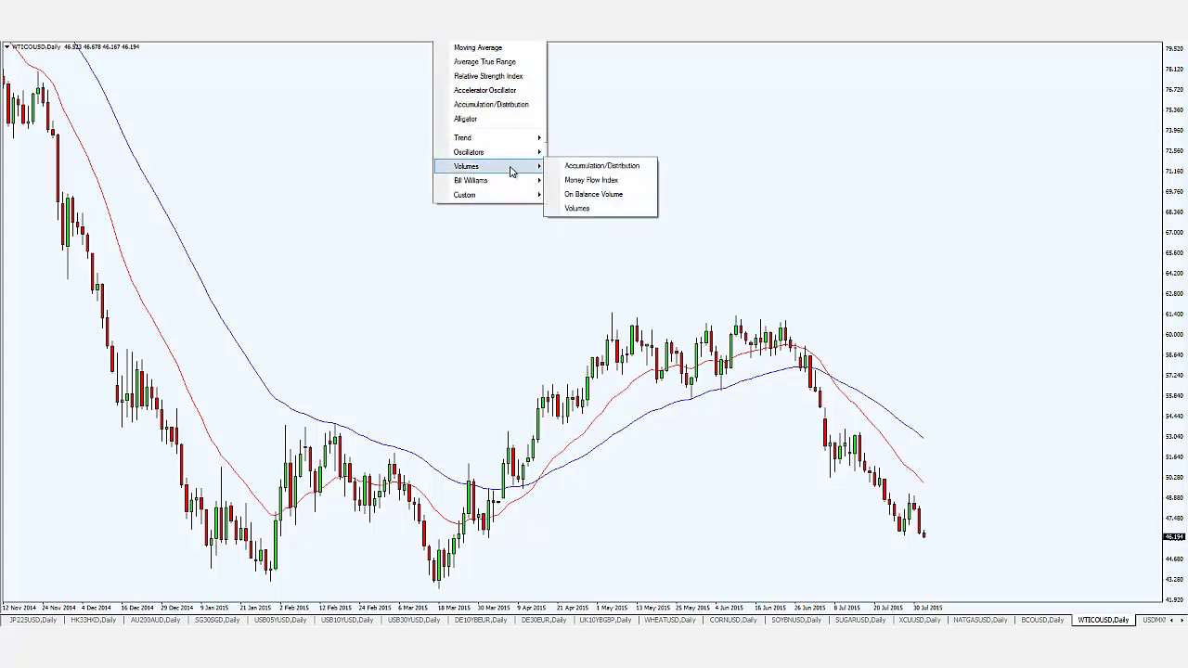
mouse_move(512, 180)
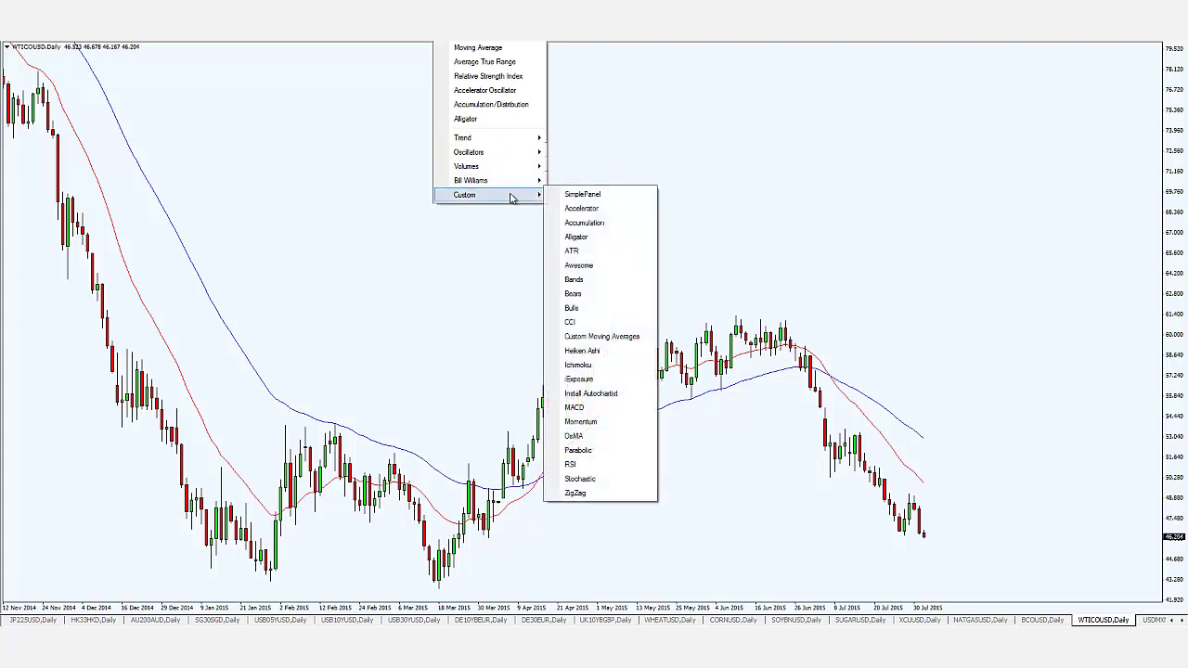
click(433, 266)
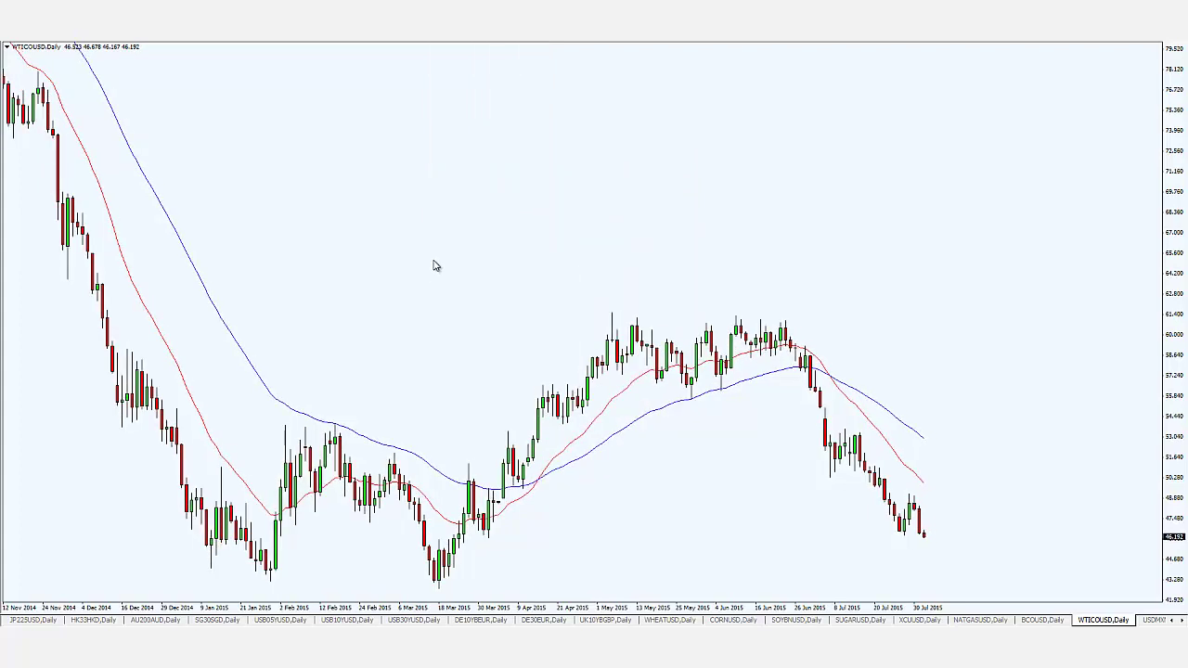